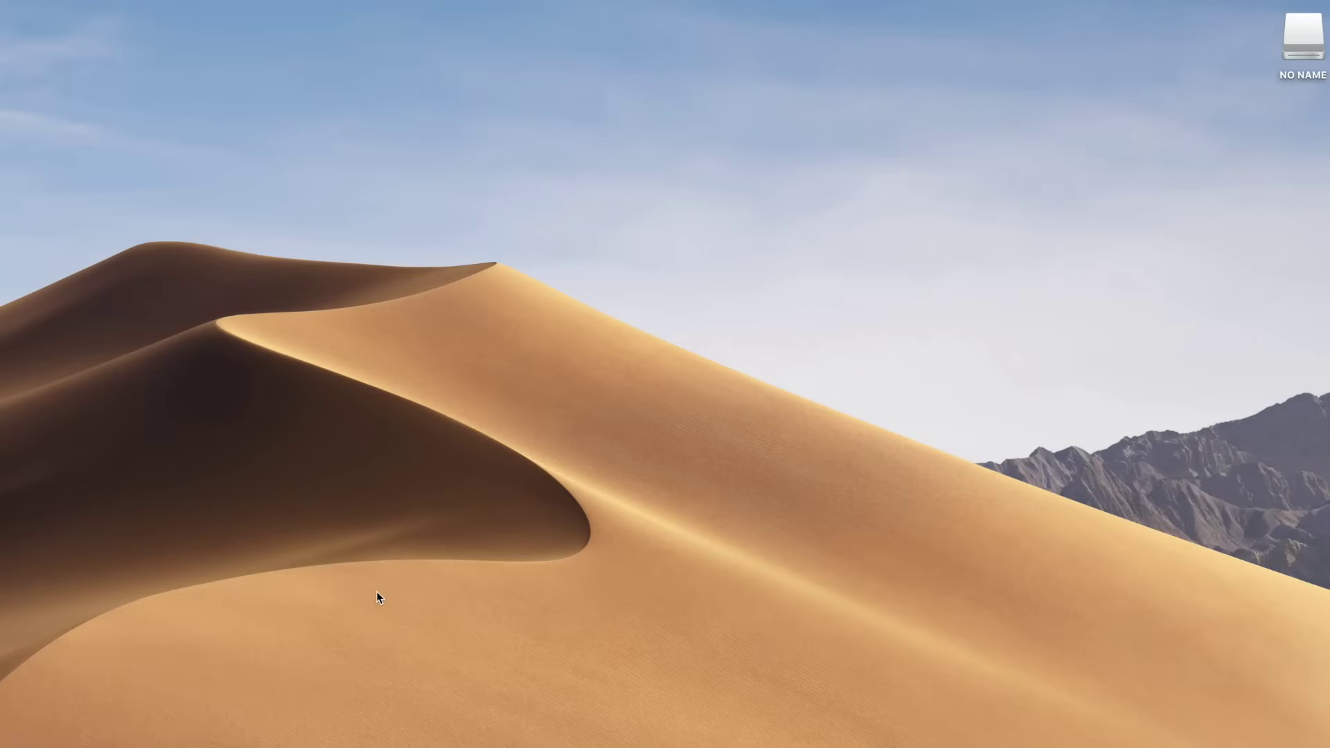
Open the NO NAME flash drive from its desktop icon into a Finder window
double_click(1309, 41)
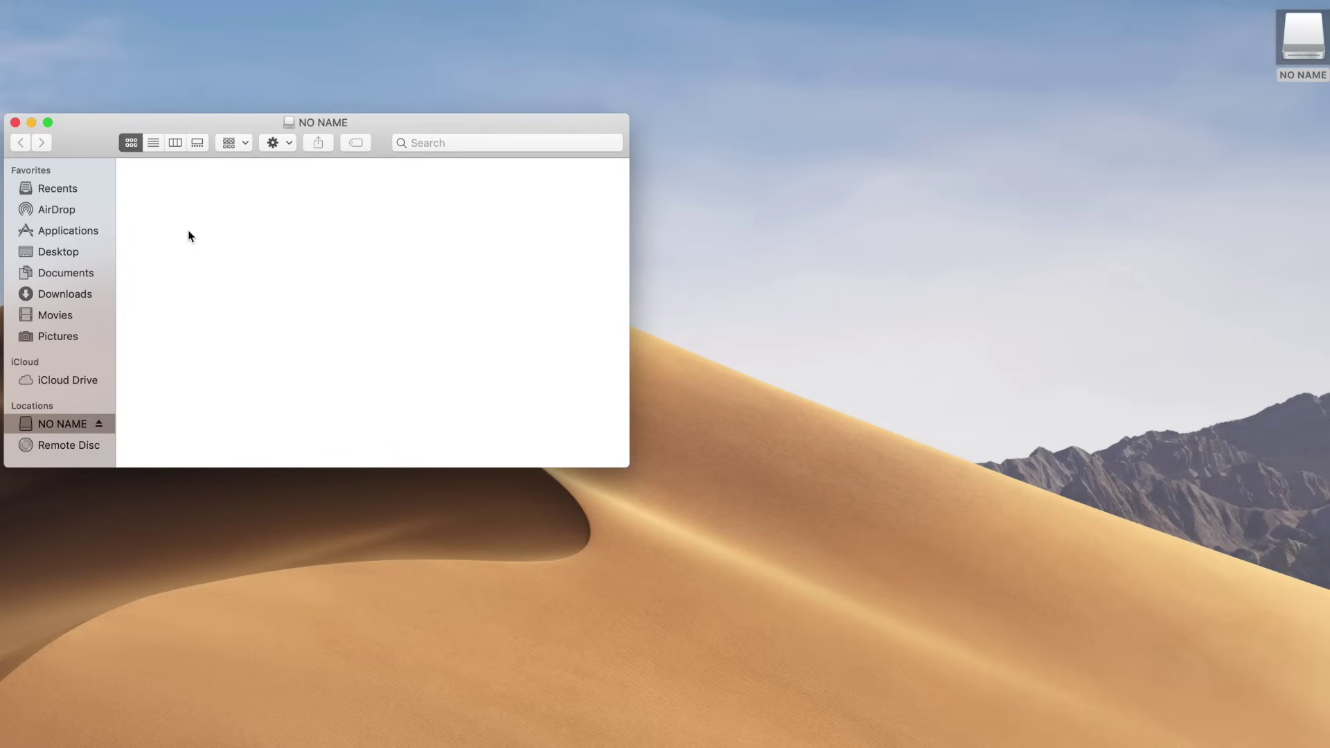
Create a new folder named DCIM on the NO NAME drive
right_click(142, 209)
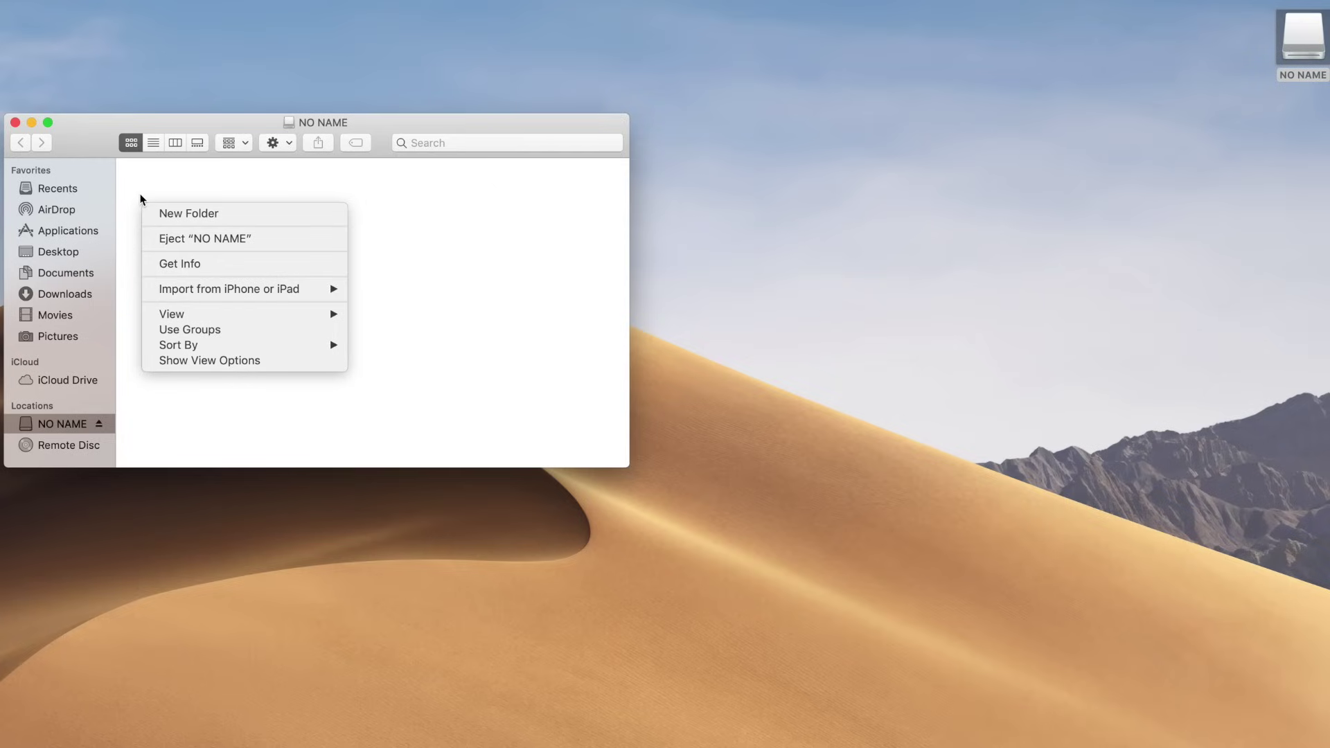
left_click(187, 215)
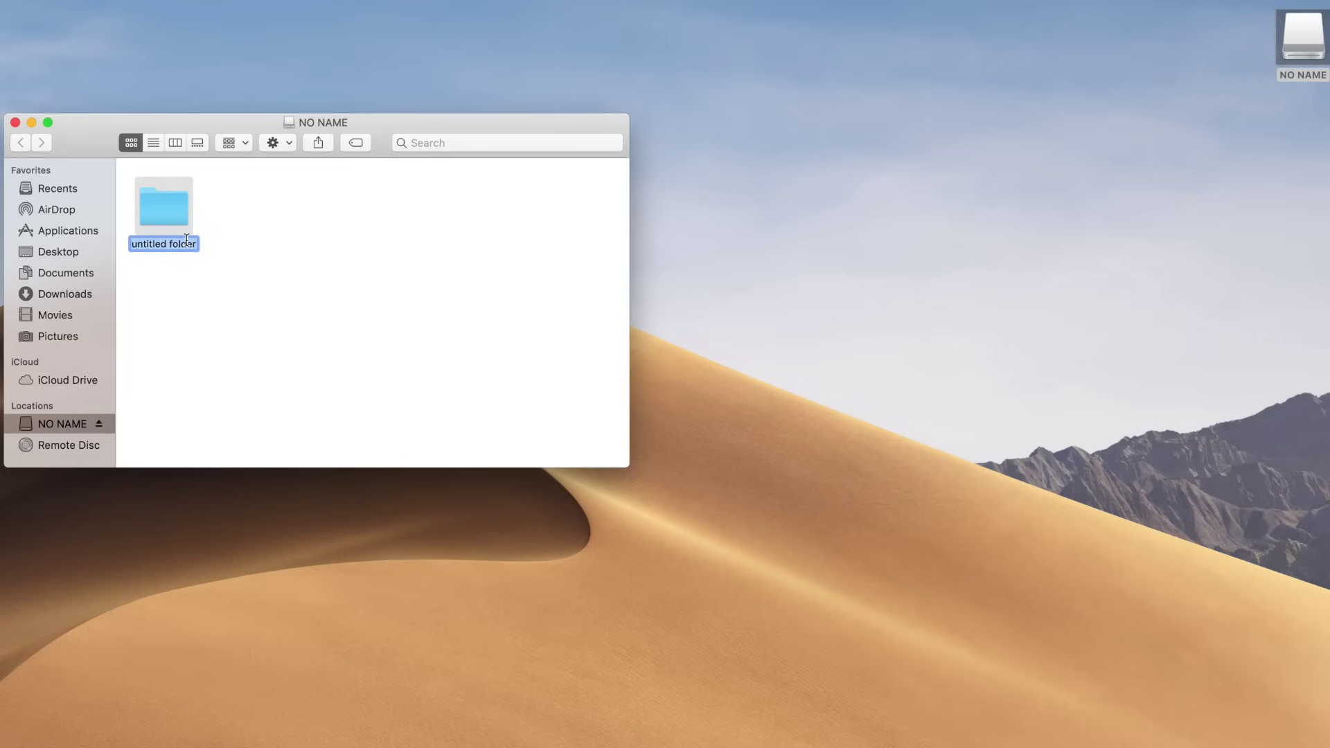
type("DCIM")
left_click(281, 281)
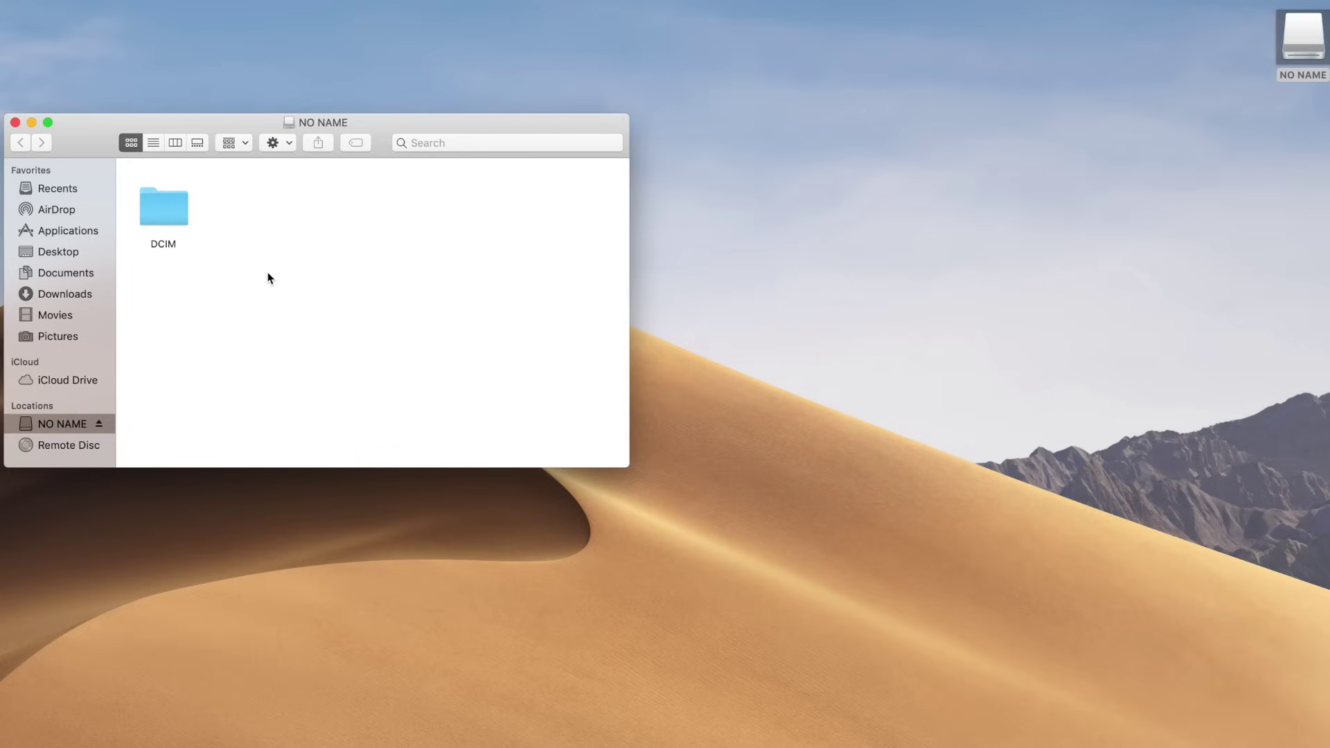
Inside DCIM, create a subfolder named 100MEDIA
double_click(178, 215)
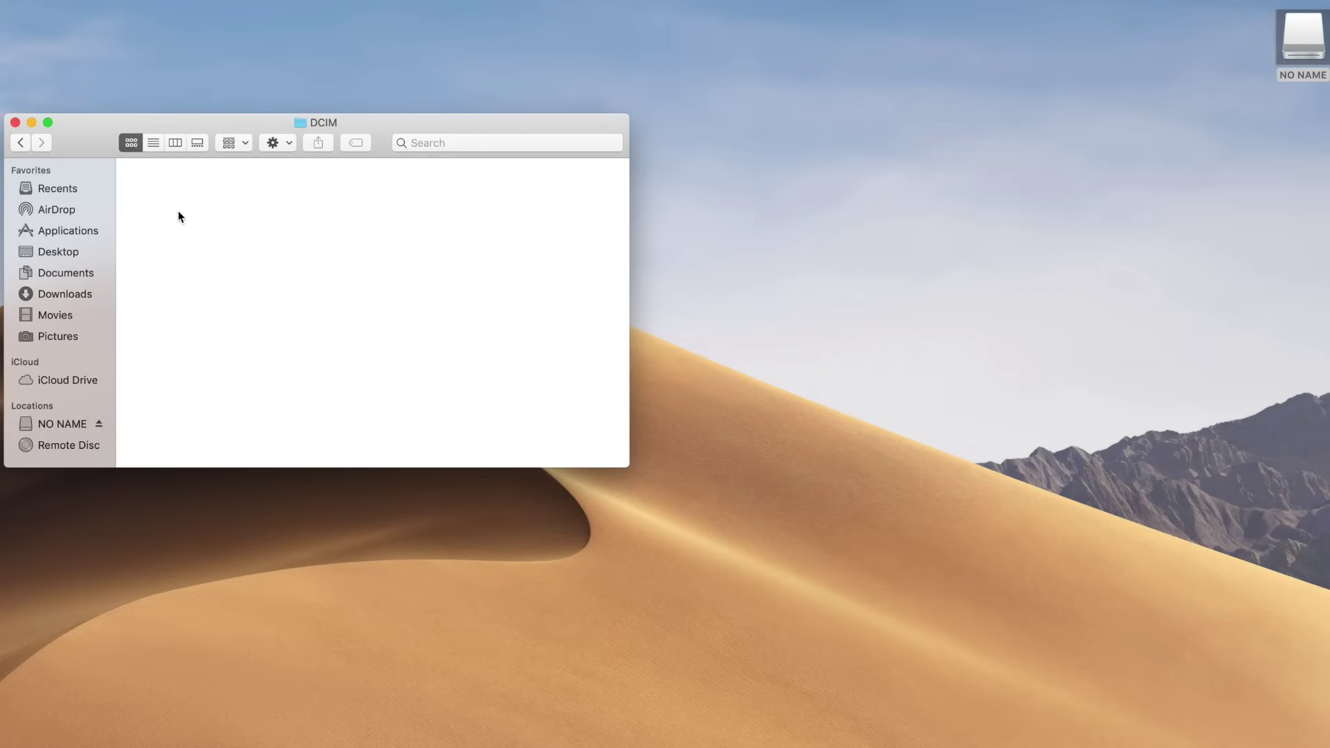
right_click(179, 216)
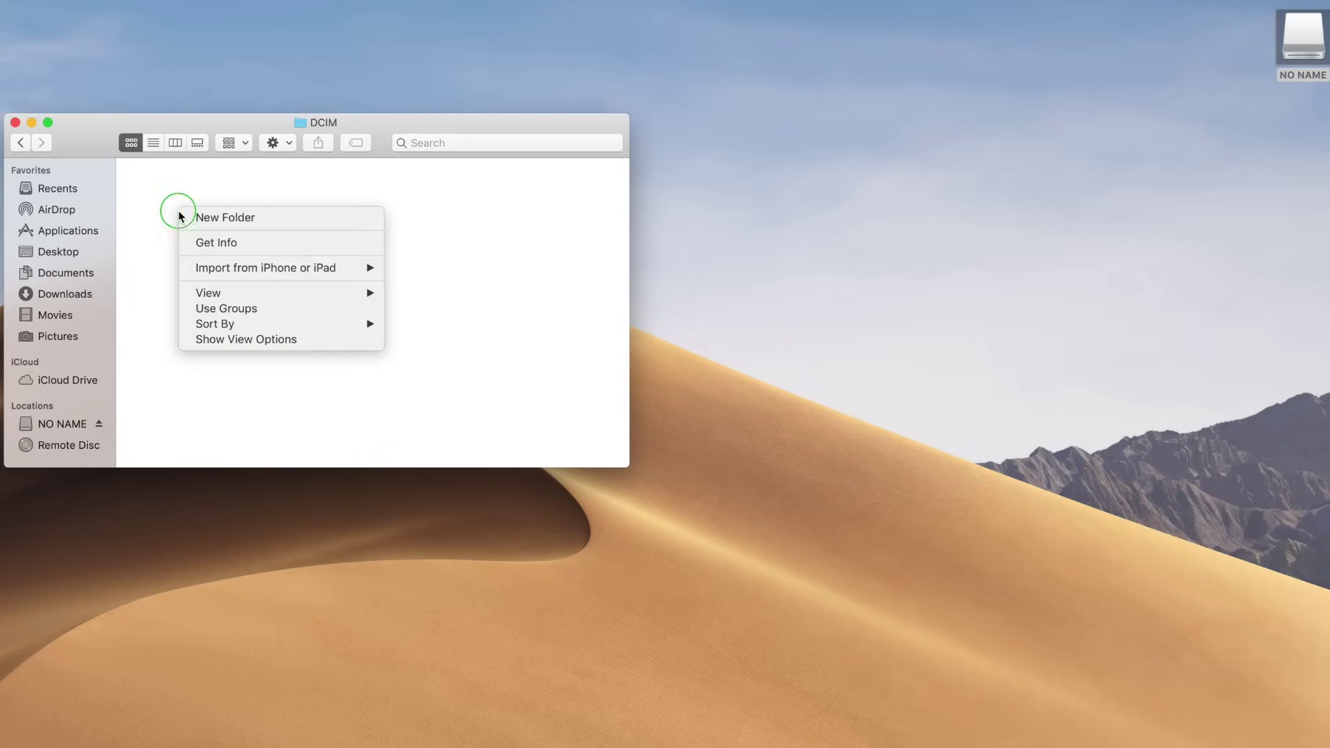
left_click(223, 217)
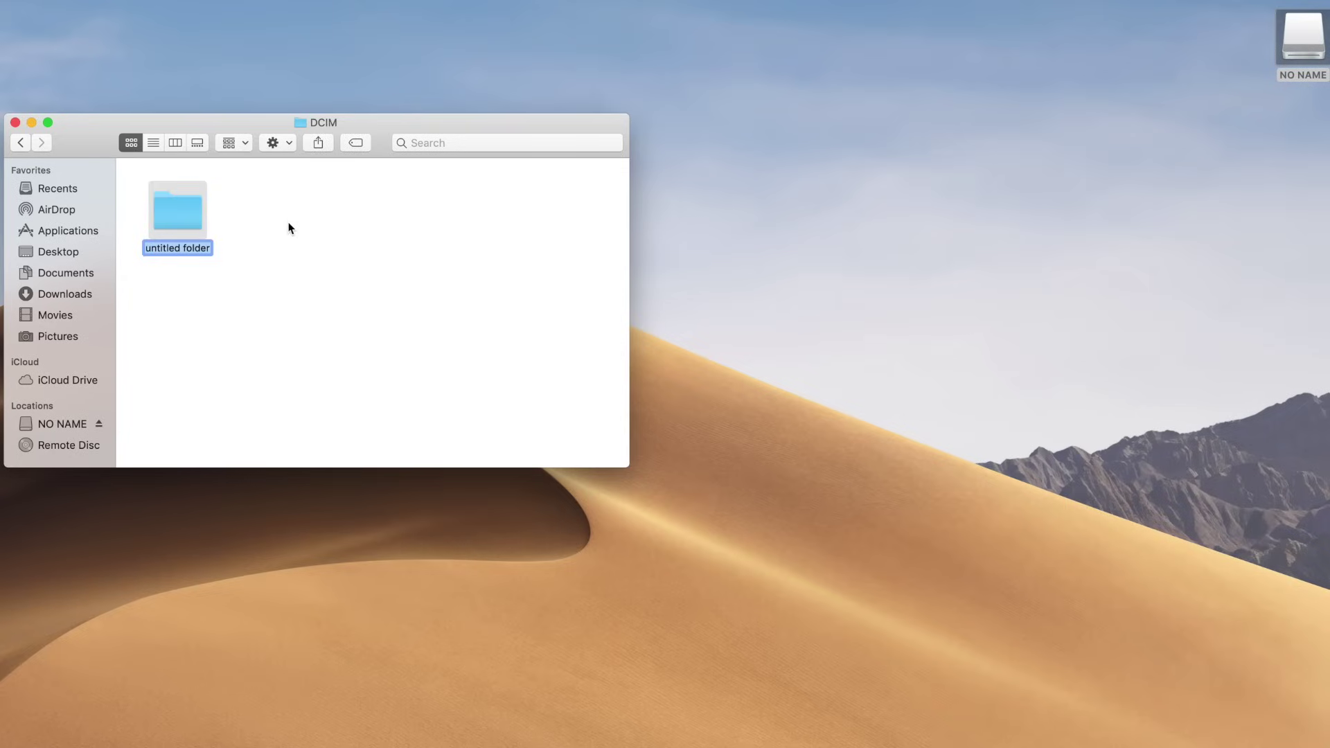
type("10")
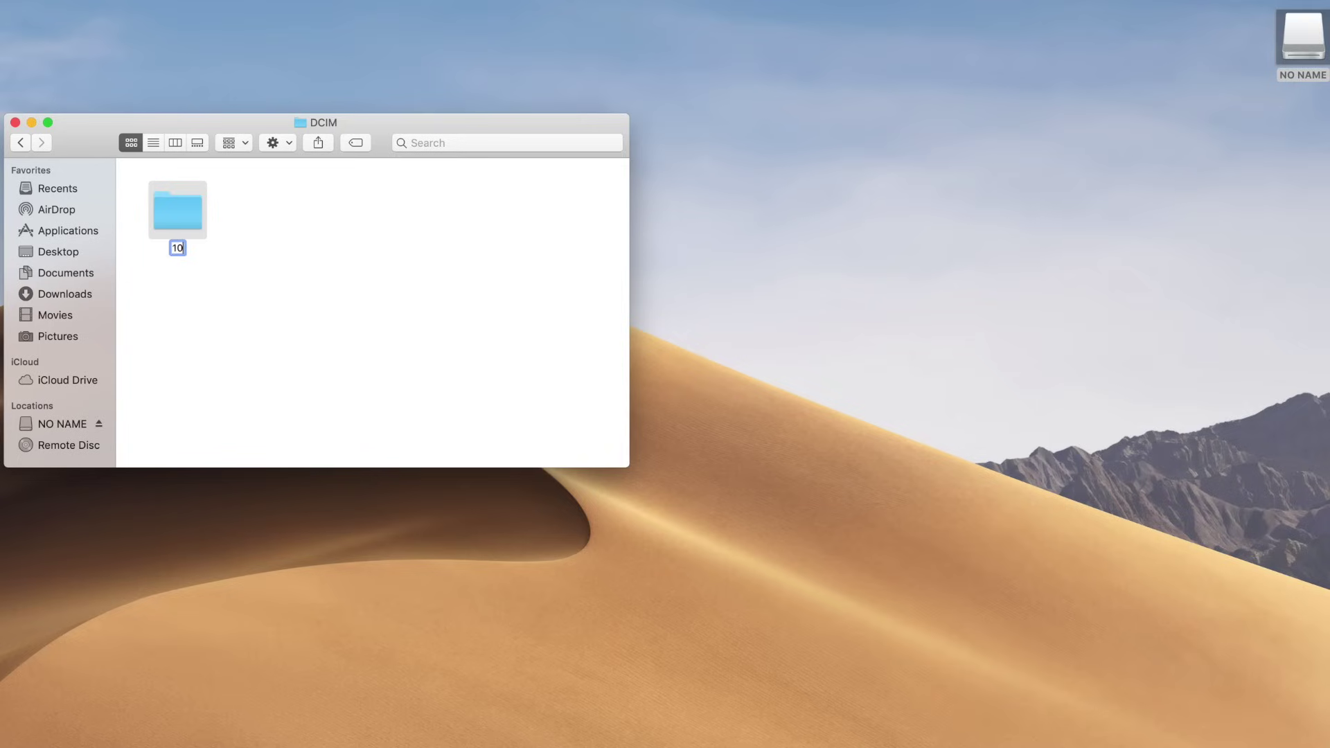
type("0ME")
type("DIA")
left_click(306, 259)
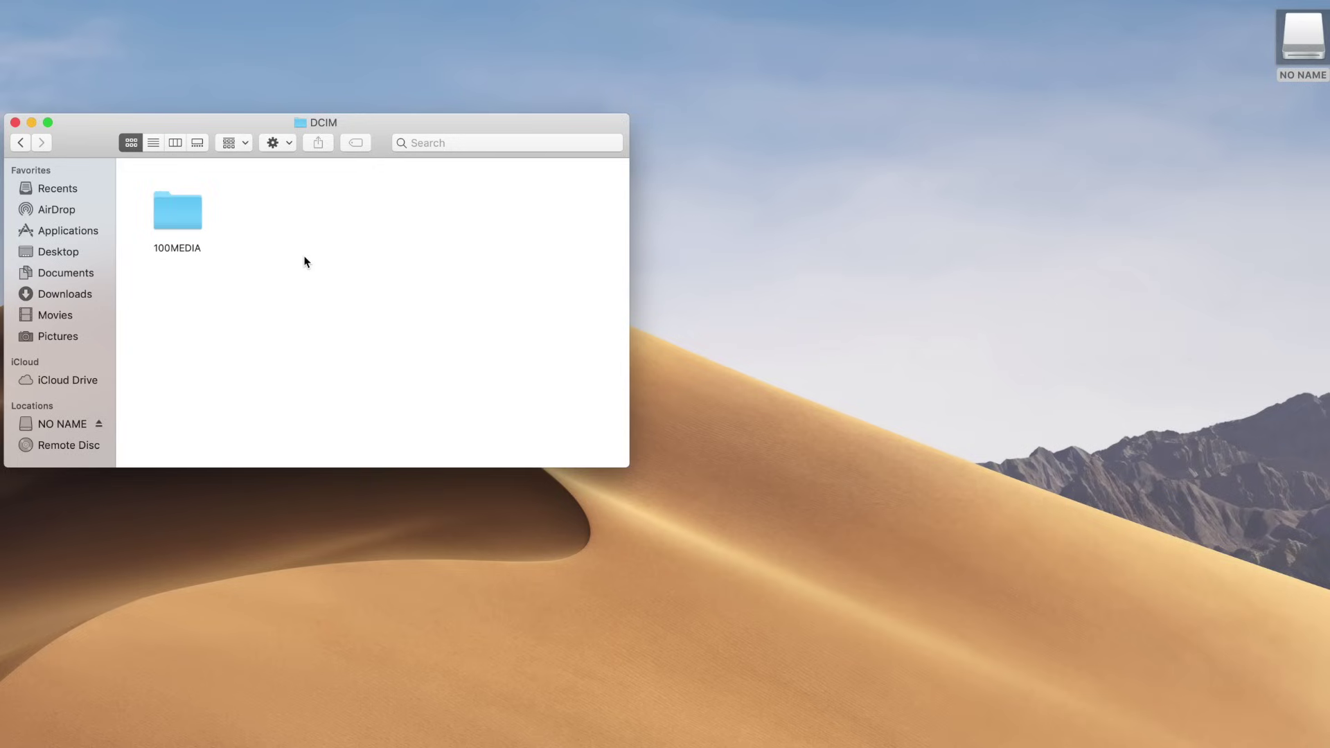
Copy movie1.MP4 from the desktop into the 100MEDIA folder
double_click(184, 223)
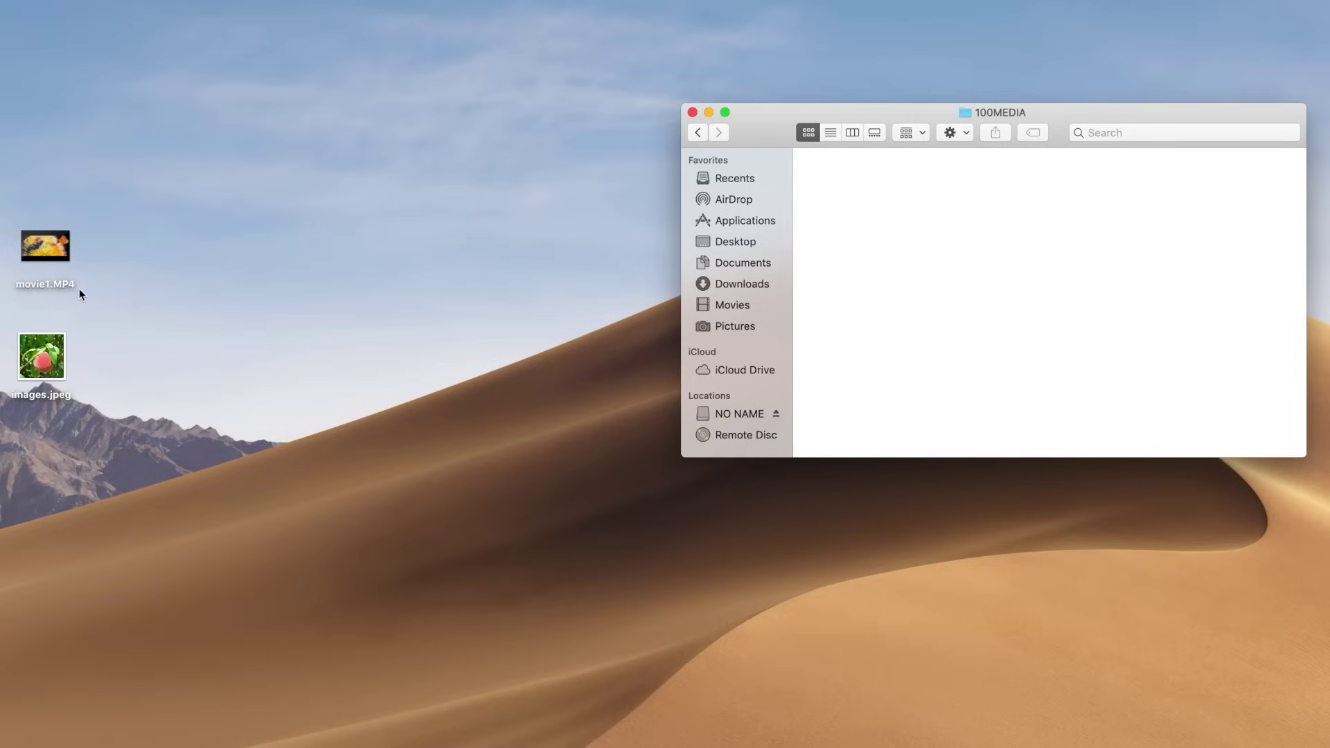
mouse_move(73, 261)
left_mouse_down()
mouse_move(249, 277)
mouse_move(893, 224)
left_mouse_up()
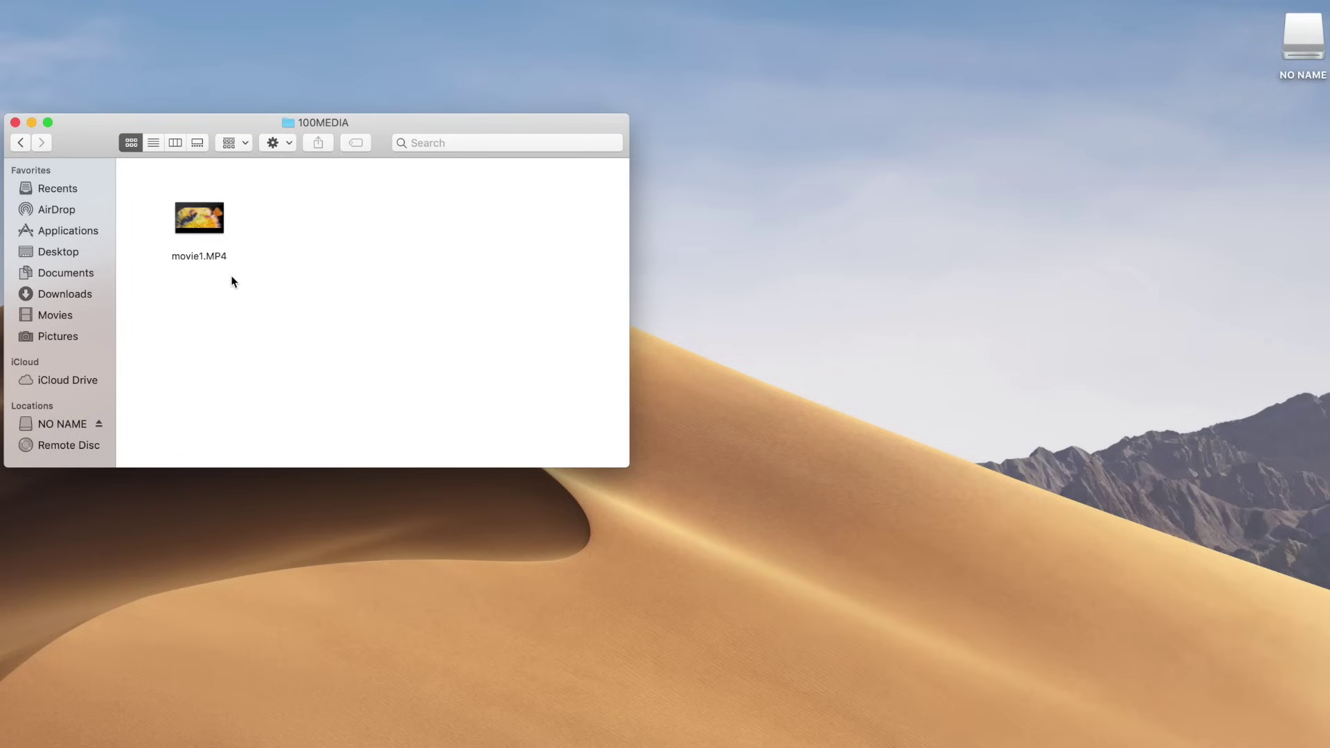
left_click_drag(217, 234, 205, 223)
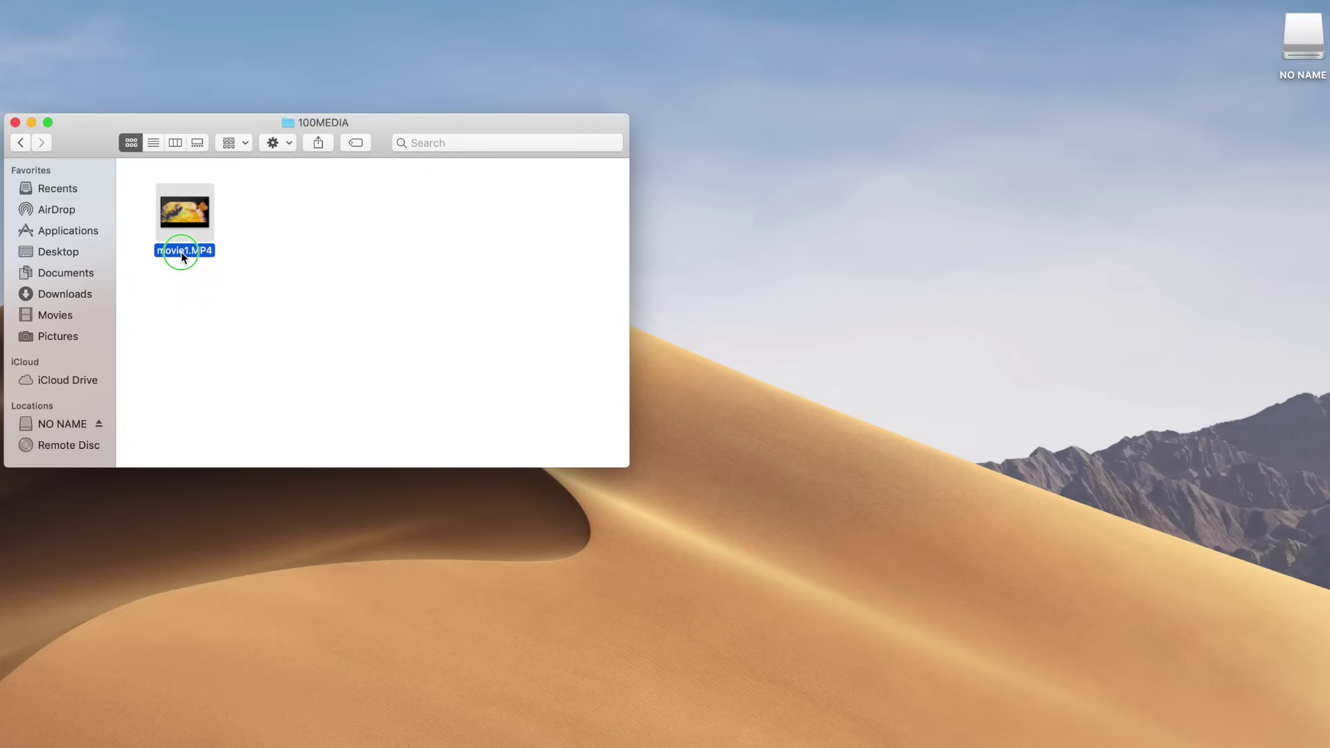
Rename movie1.MP4 to MVI_0012.MP4
right_click(182, 251)
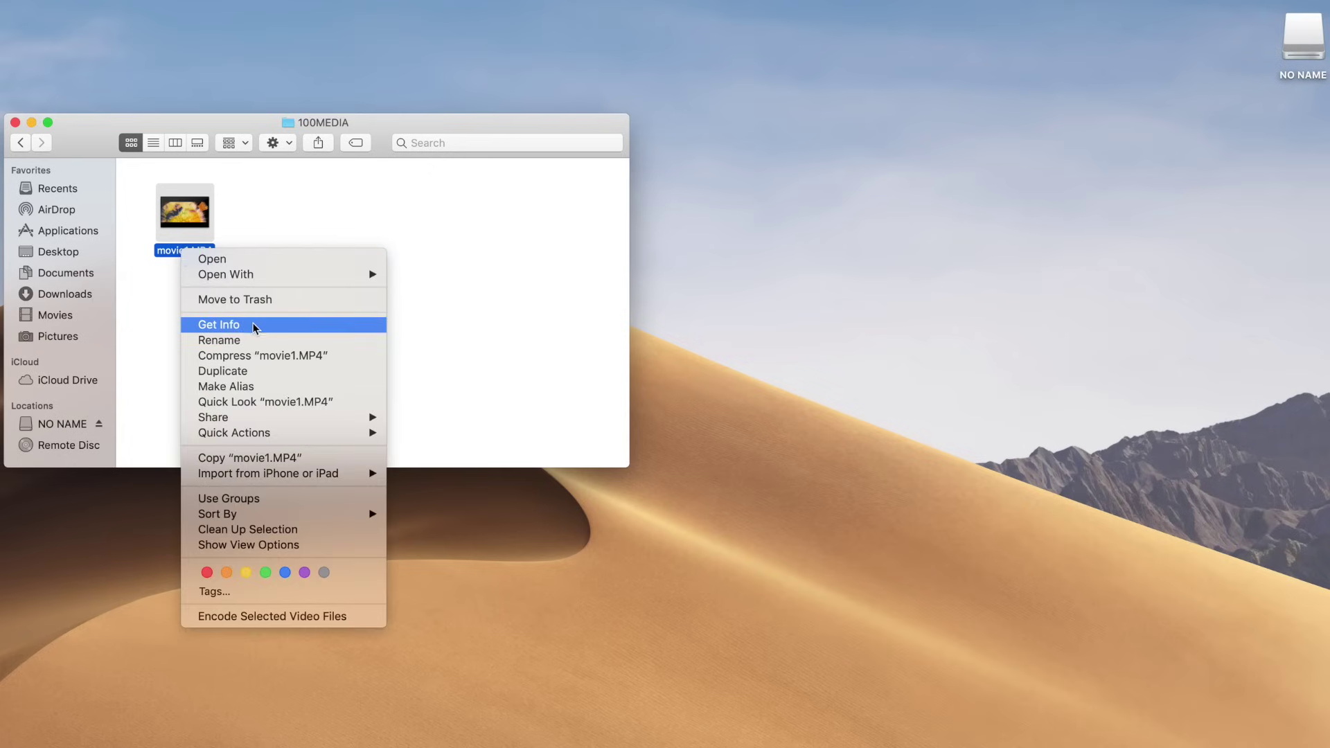
left_click(242, 341)
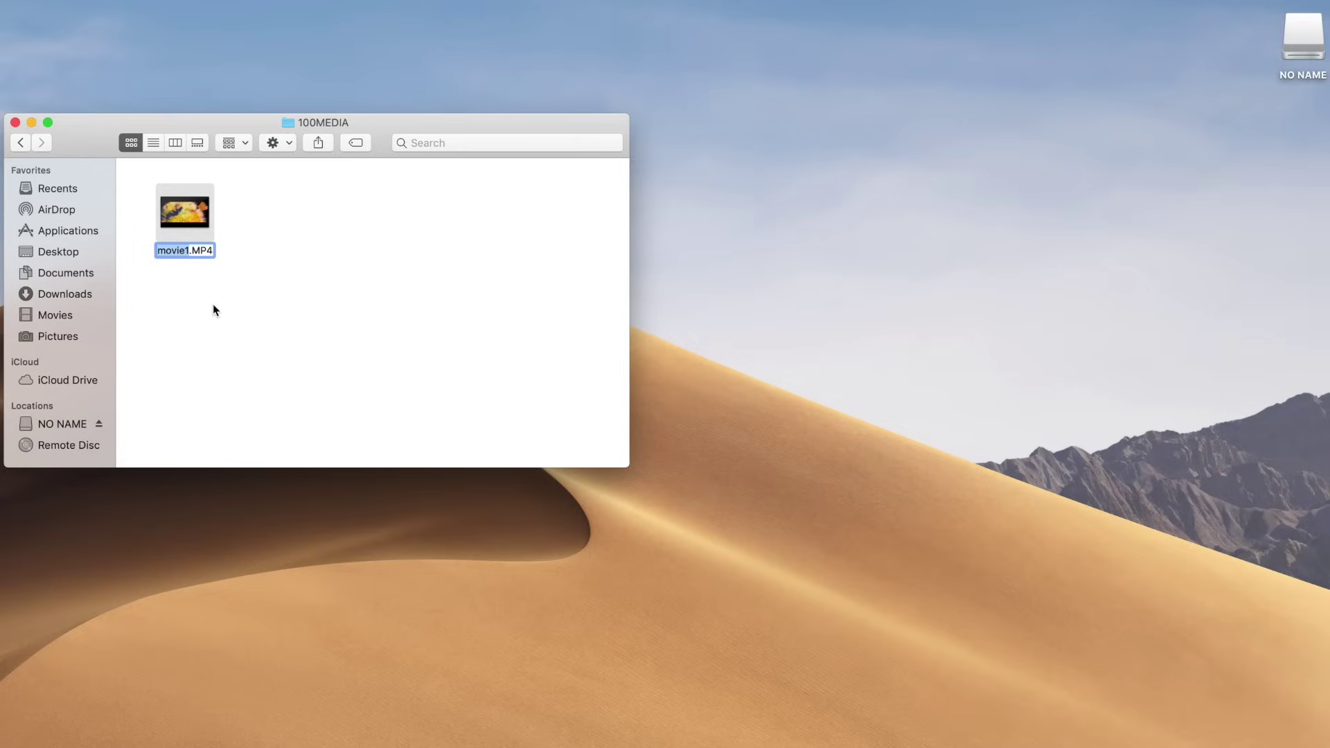
type("MVI")
type("_")
type("0012")
left_click(224, 308)
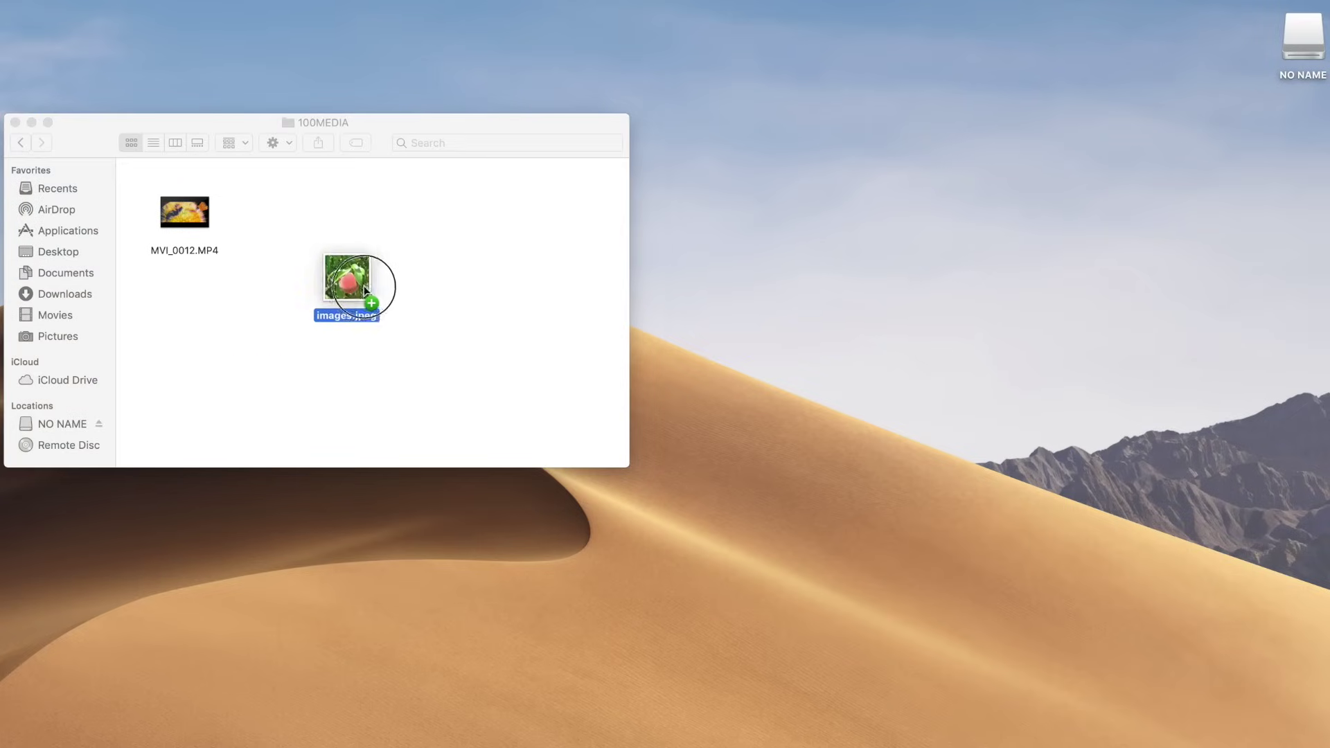
Copy images.jpeg into 100MEDIA and rename it IMG_1234.jpeg
mouse_move(364, 286)
left_mouse_down()
mouse_move(345, 247)
mouse_move(305, 242)
mouse_move(320, 317)
left_mouse_up()
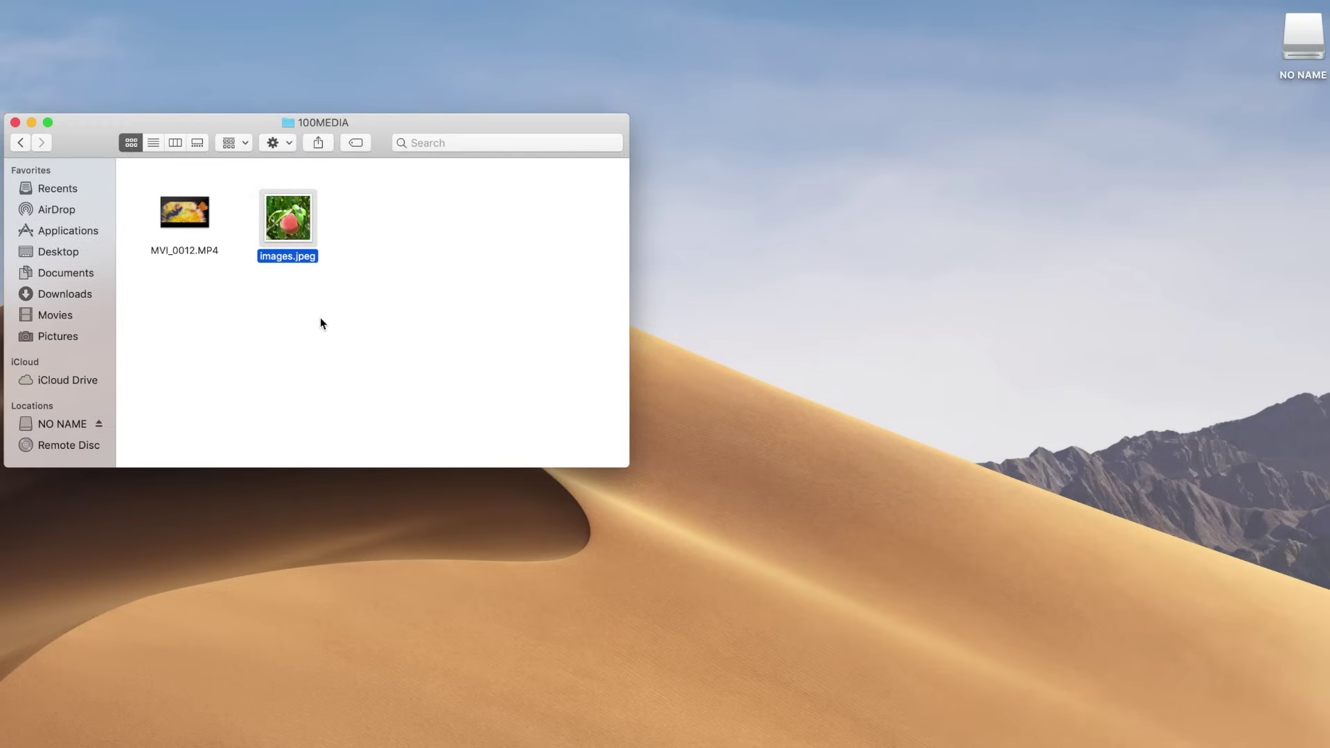
left_click(318, 323)
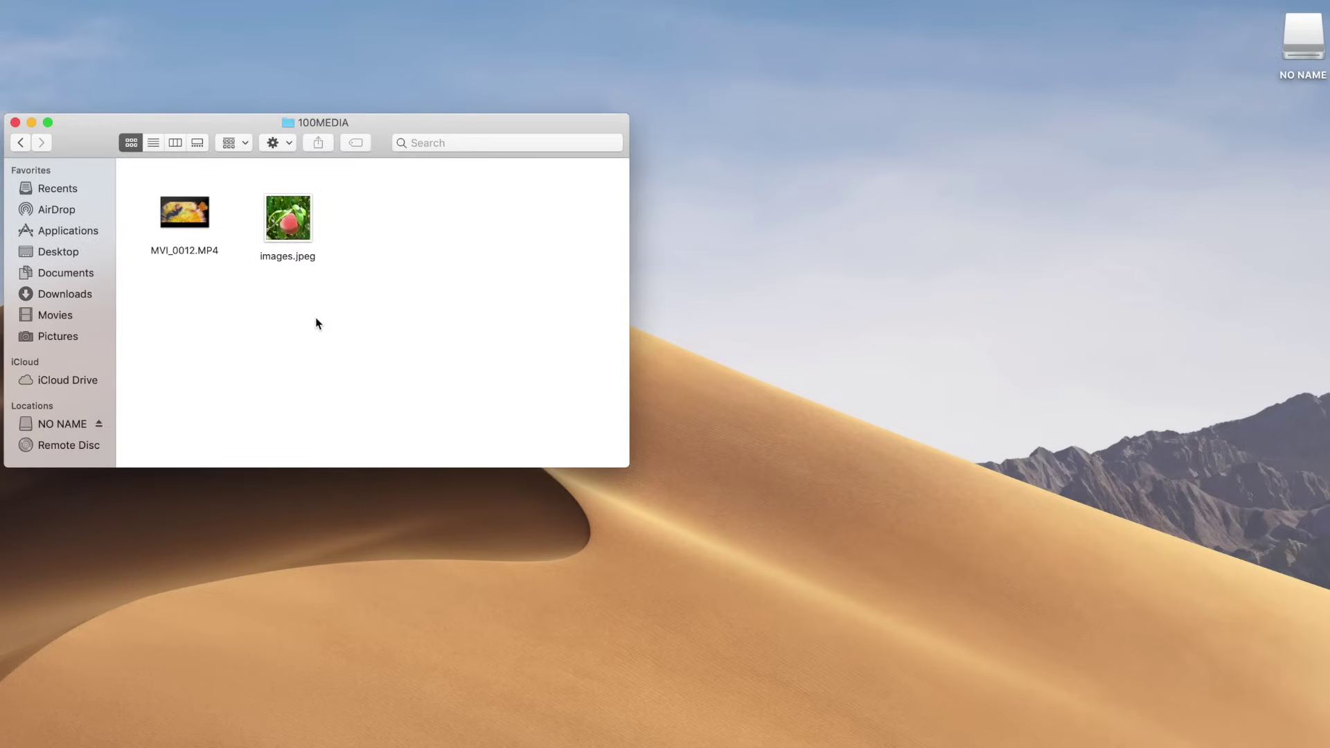
right_click(285, 257)
left_click(333, 348)
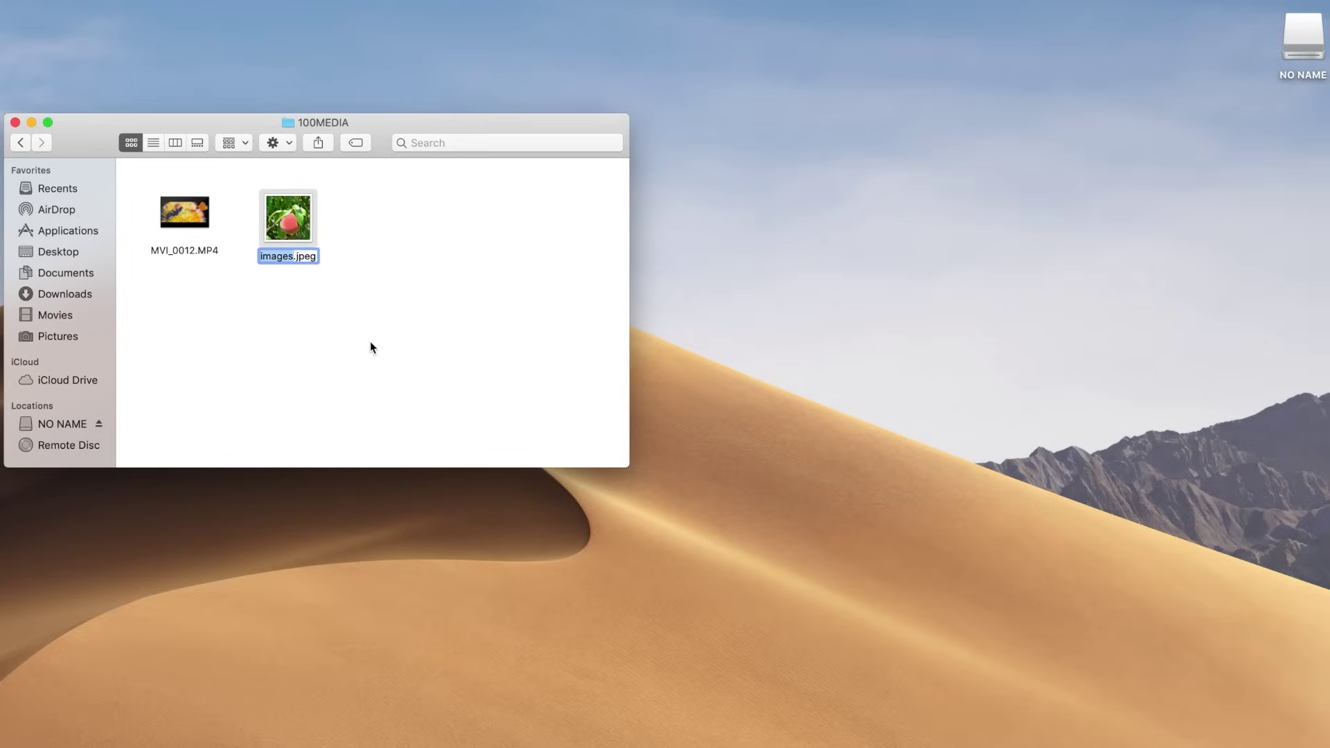
type("IMG_1")
type("234")
left_click(328, 340)
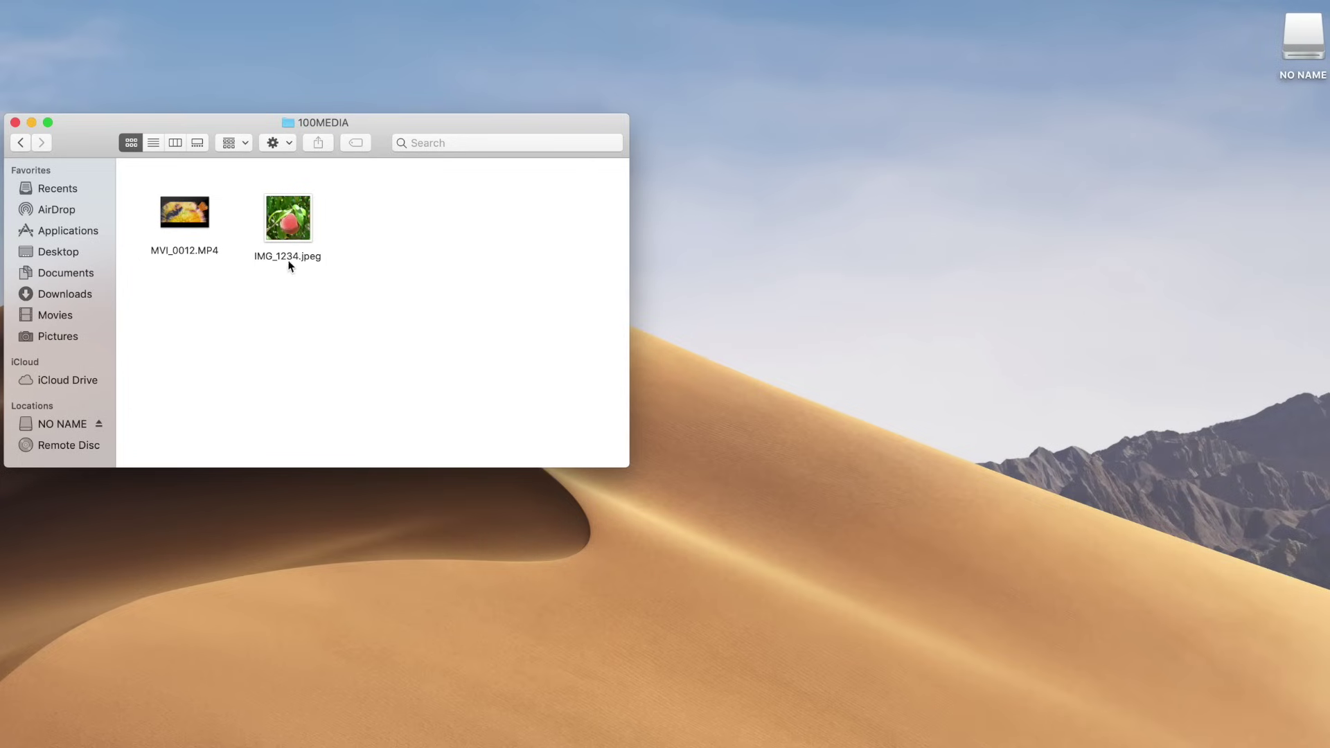
Line up IMG_1234.jpeg beside the MVI_0012.MP4 video icon
left_click_drag(302, 240, 284, 237)
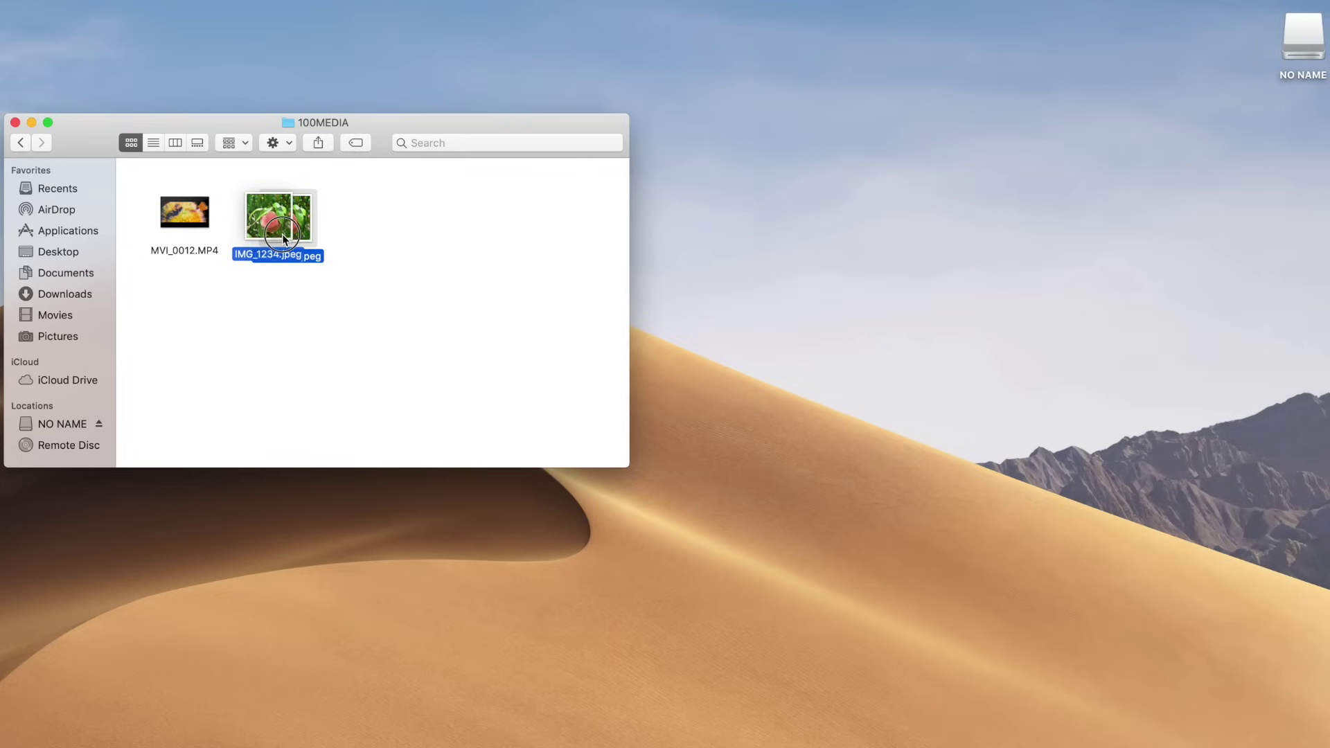
left_click(306, 298)
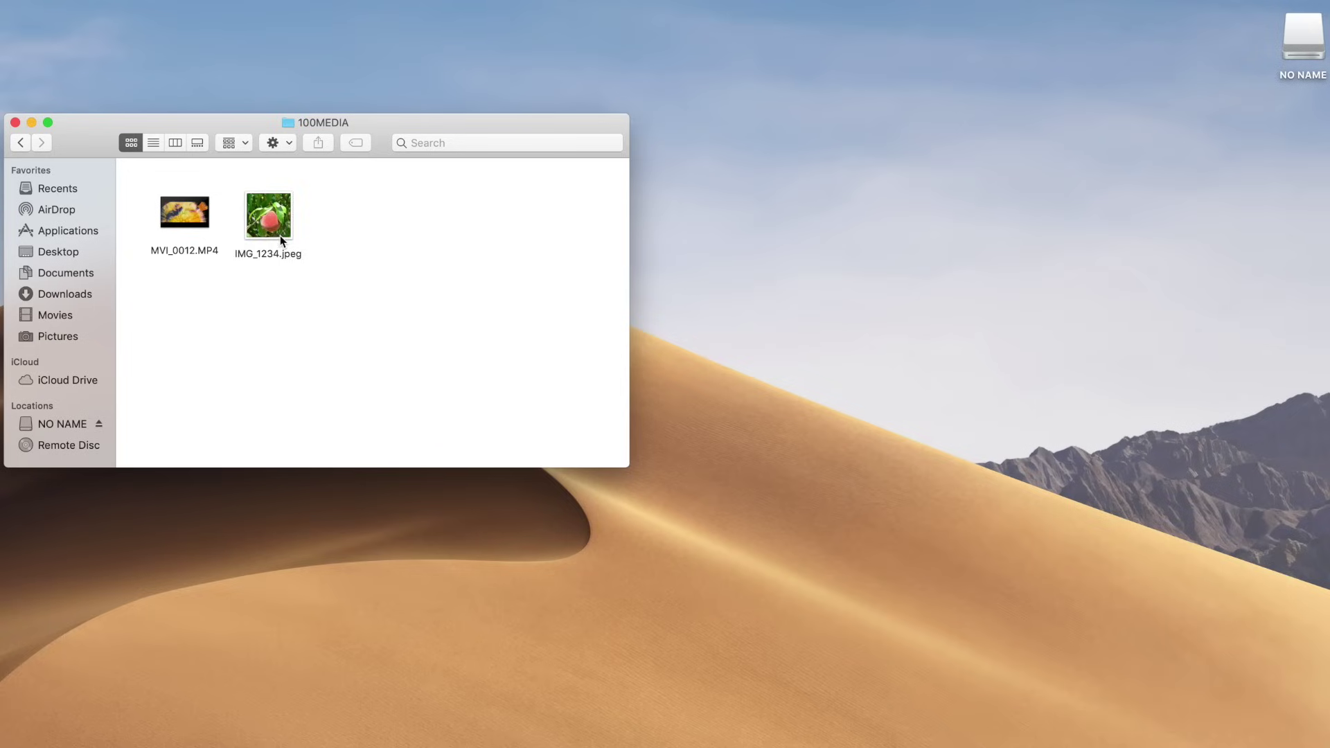
left_click_drag(280, 235, 273, 234)
left_click(318, 275)
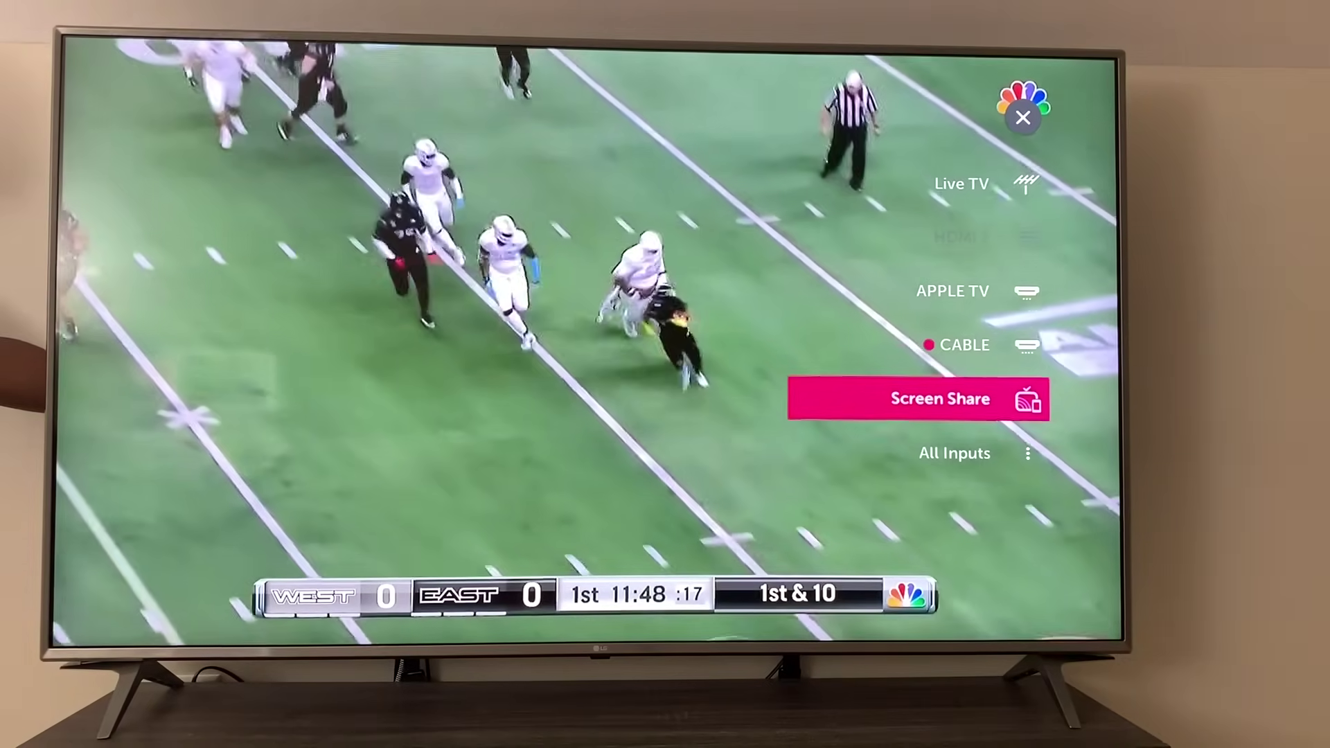
Switch the TV's input from Screen Share to the Cruzer Switch USB drive
key("Return")
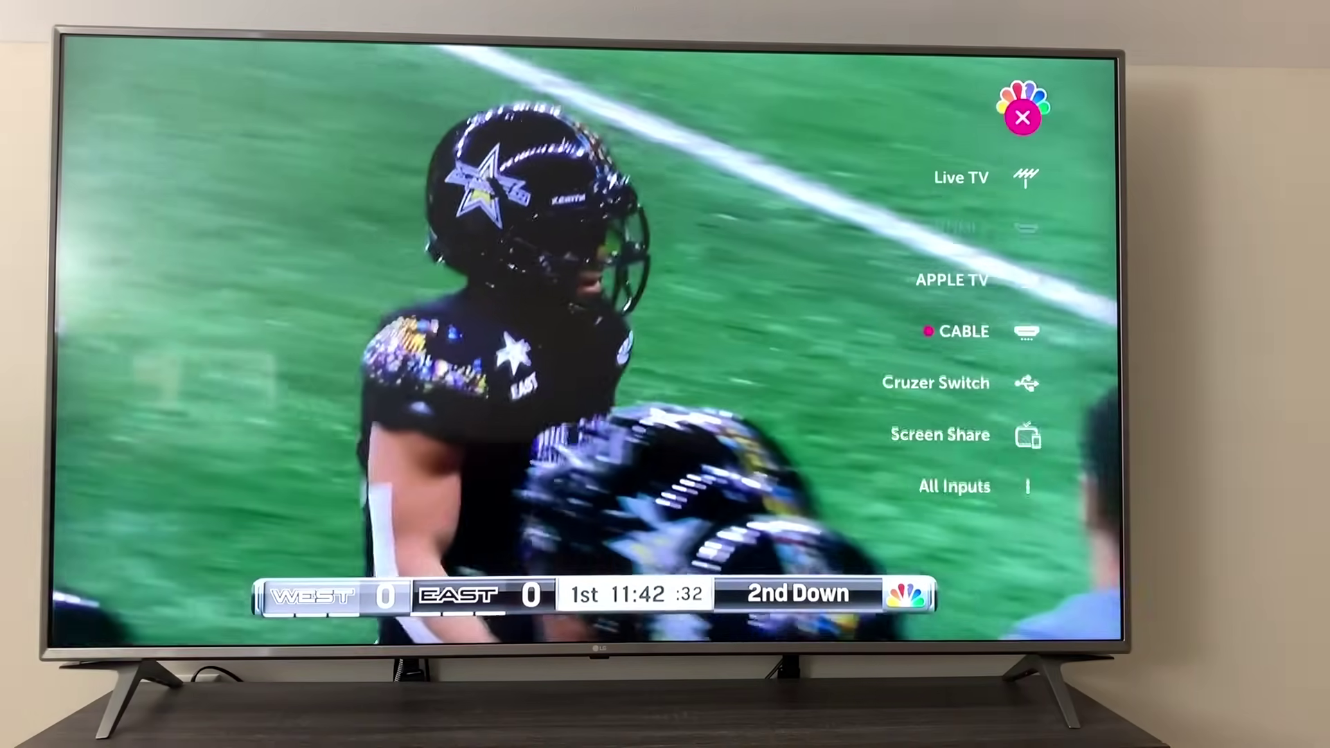
key("Down")
key("Down")
key("Down")
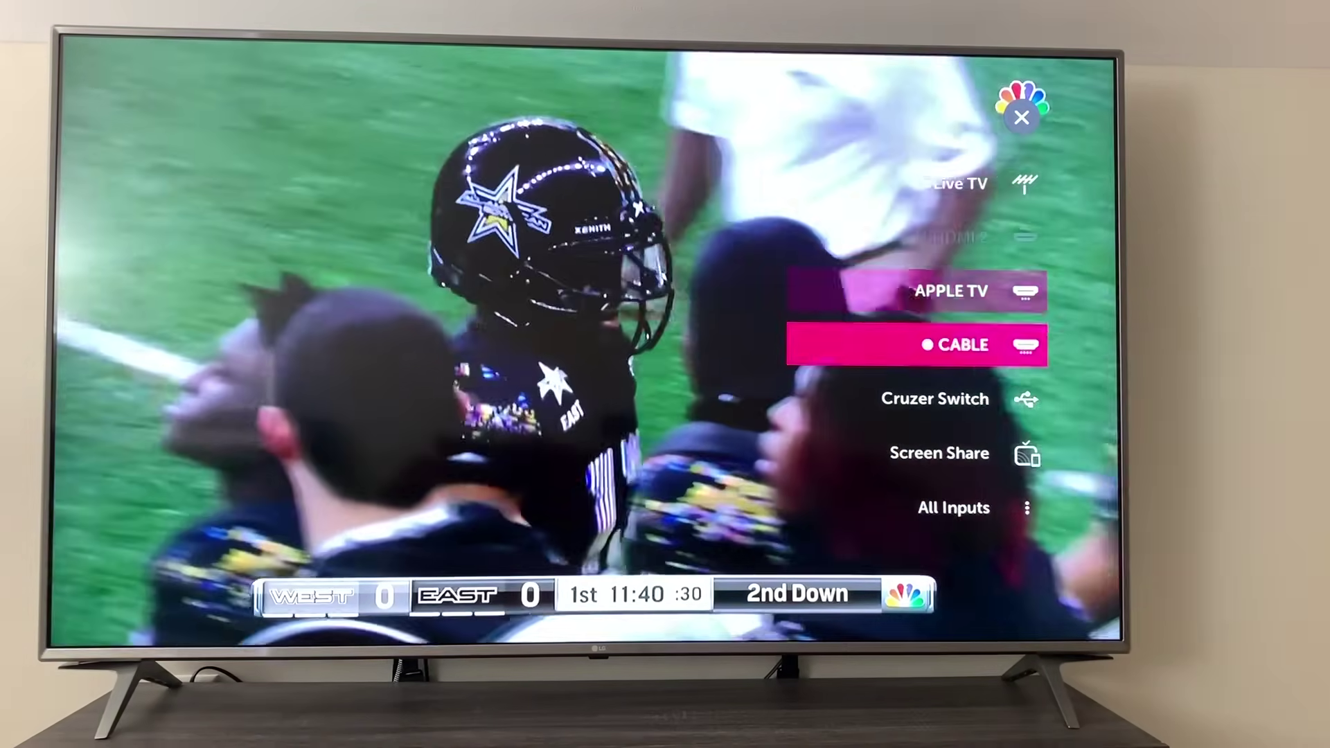
key("Down")
key("Return")
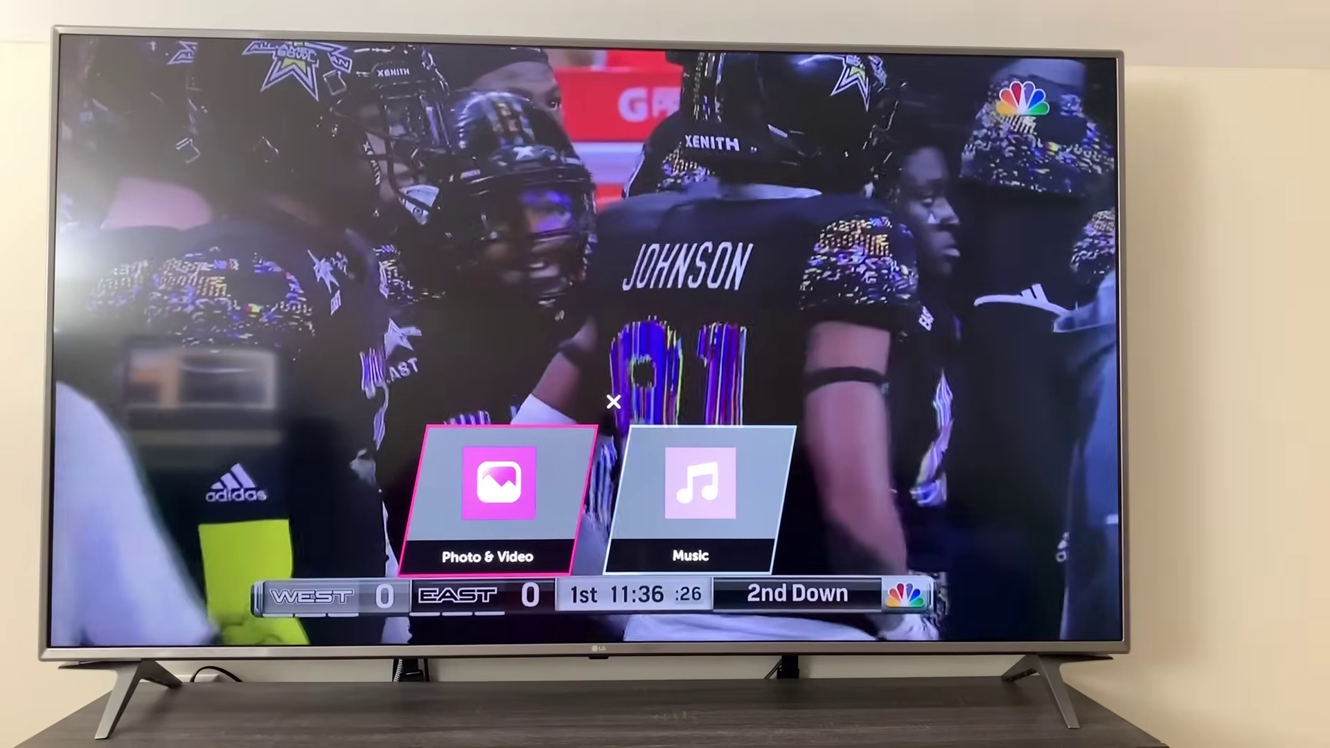
Open Photo & Video and browse into DCIM, then 100MEDIA, on the drive
key("Return")
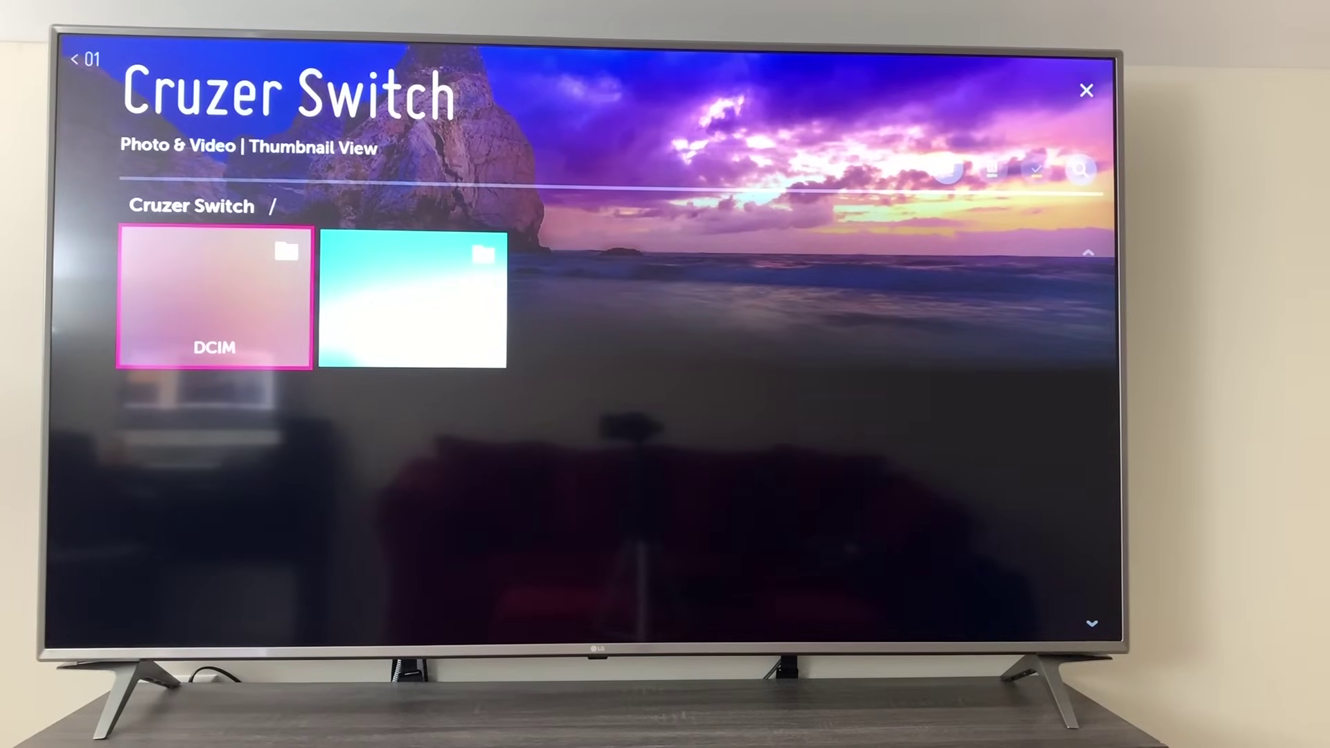
key("Right")
key("Left")
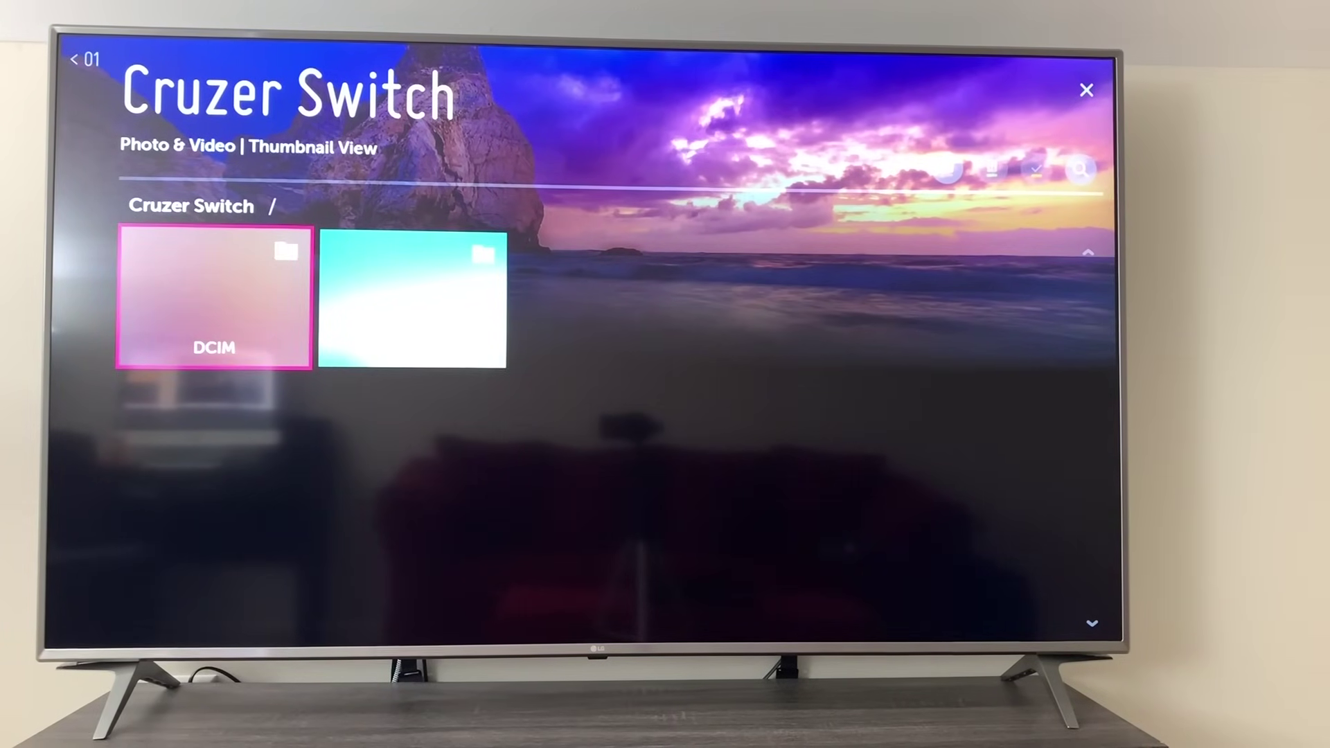
key("Return")
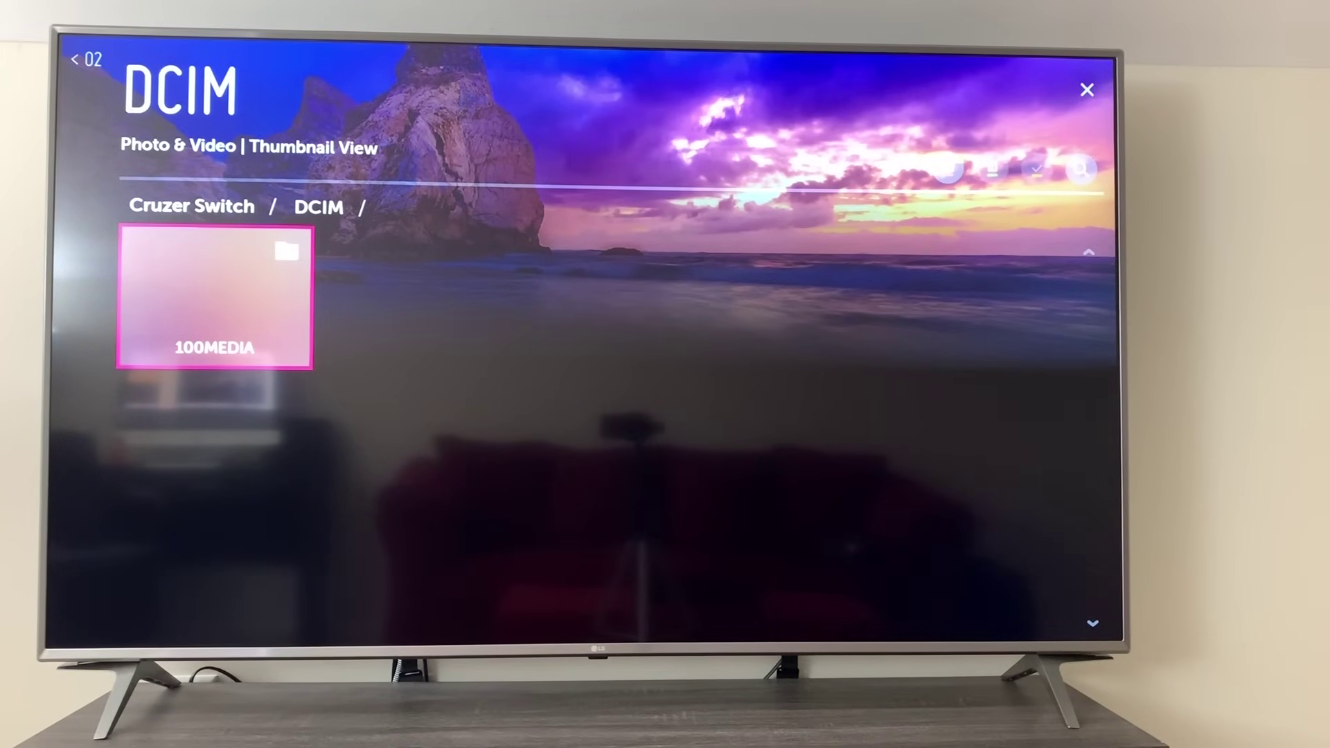
key("Return")
Move across the thumbnails past IMG_1234.jpeg to the MVI_0012.MP4 video
key("Right")
key("Right")
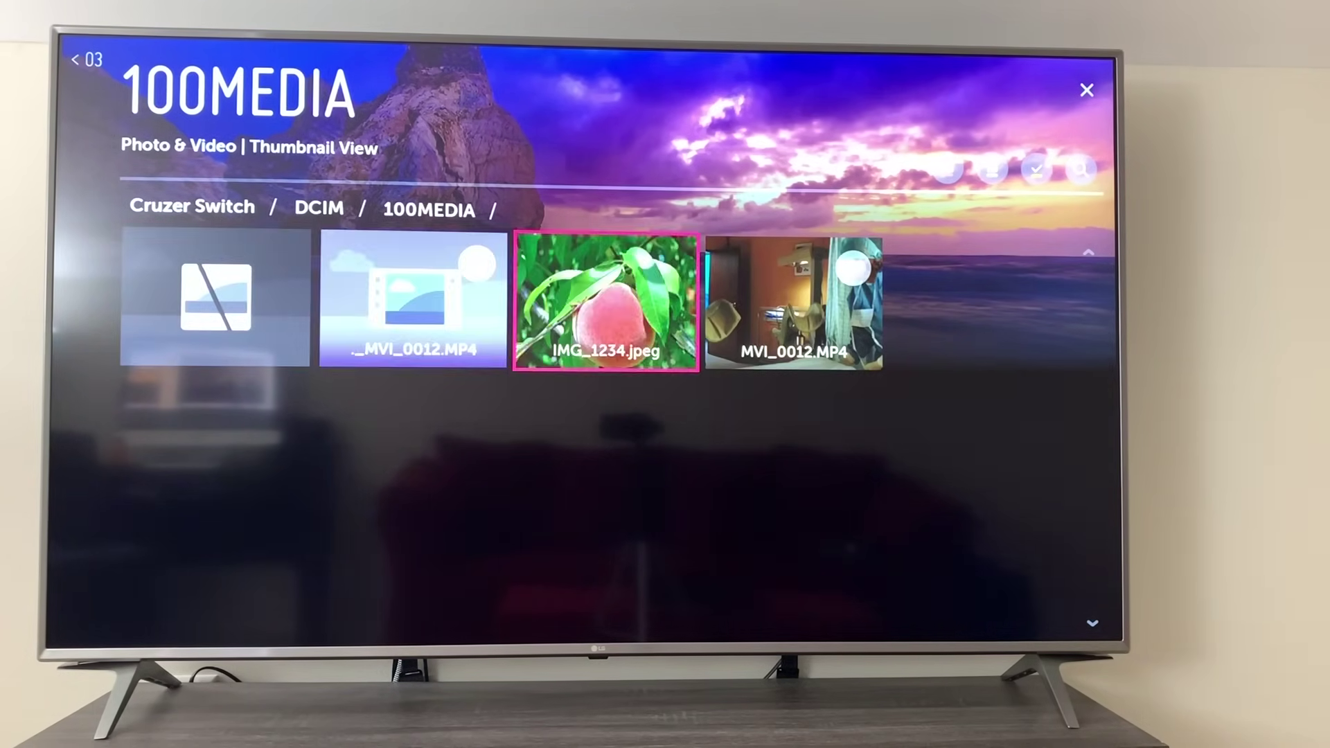
key("Right")
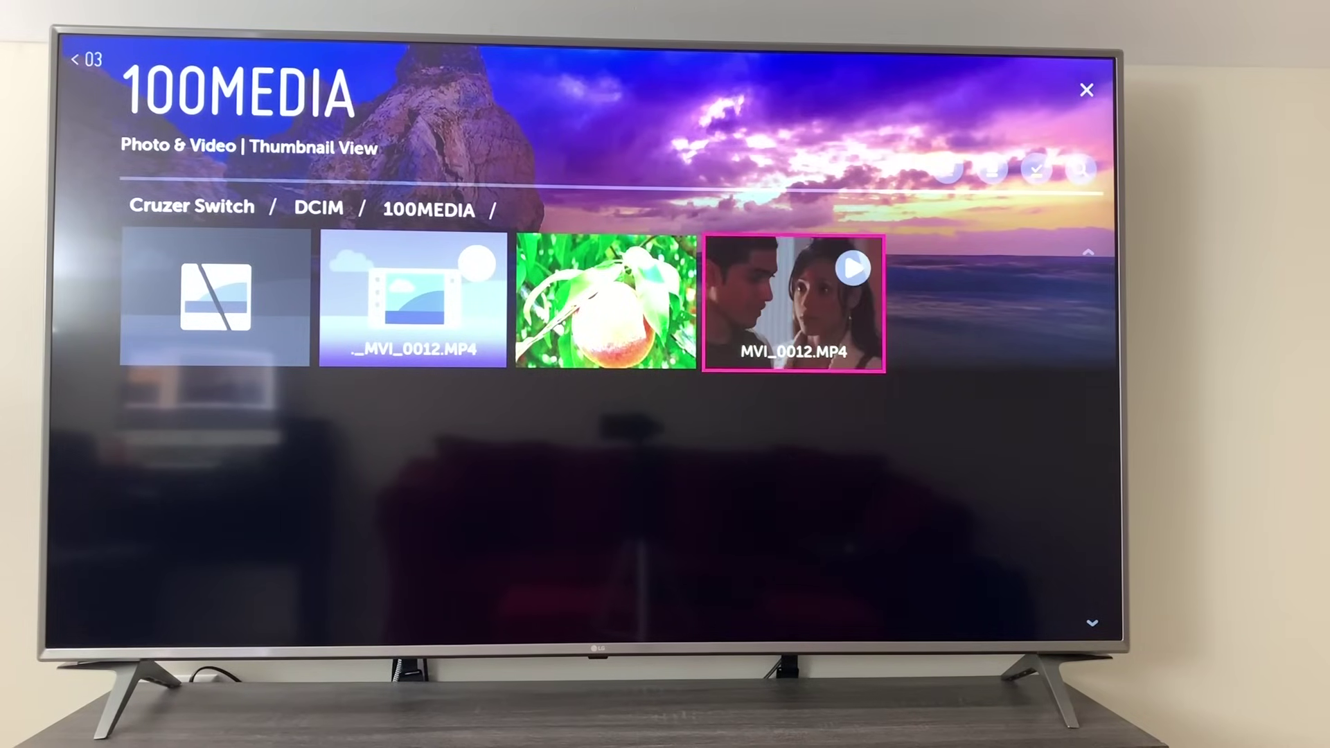
key("Left")
key("Right")
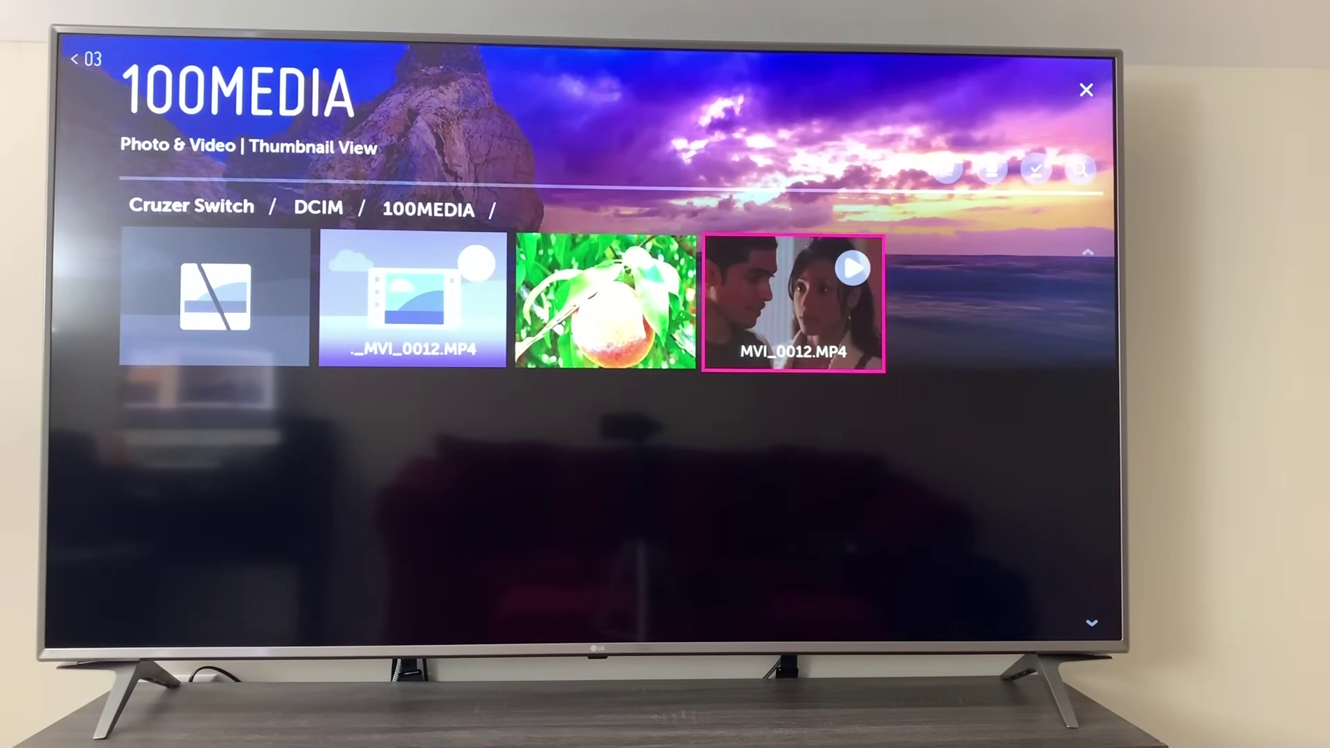